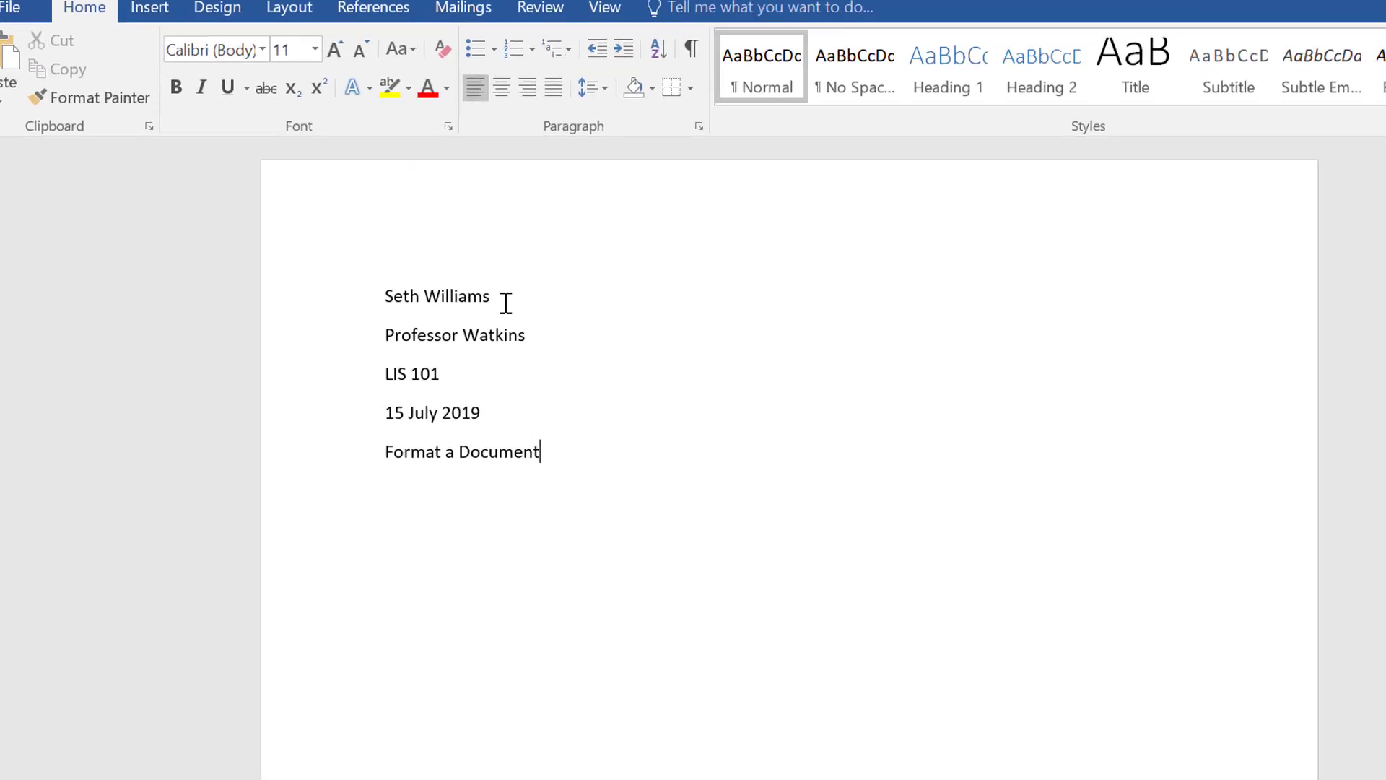
click(445, 292)
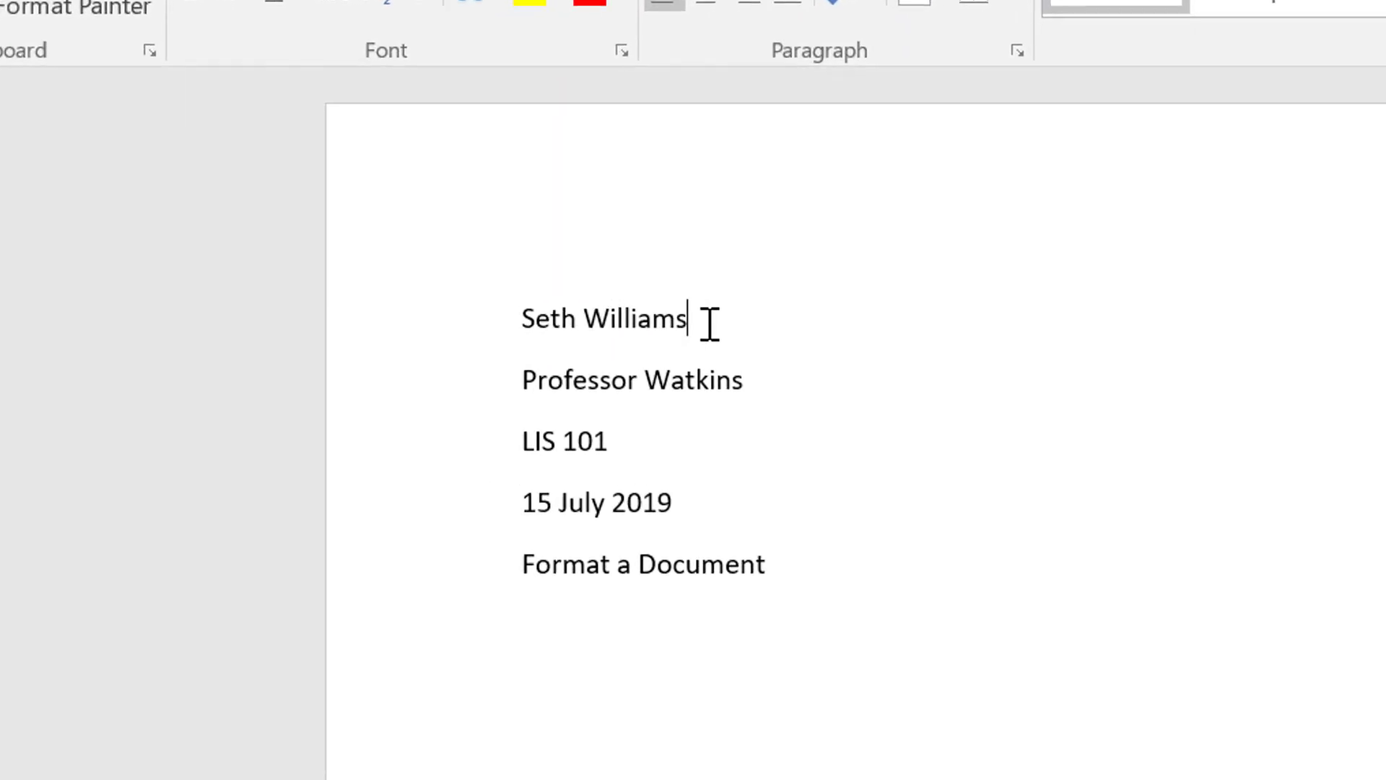
click(783, 377)
click(725, 441)
click(730, 496)
click(841, 559)
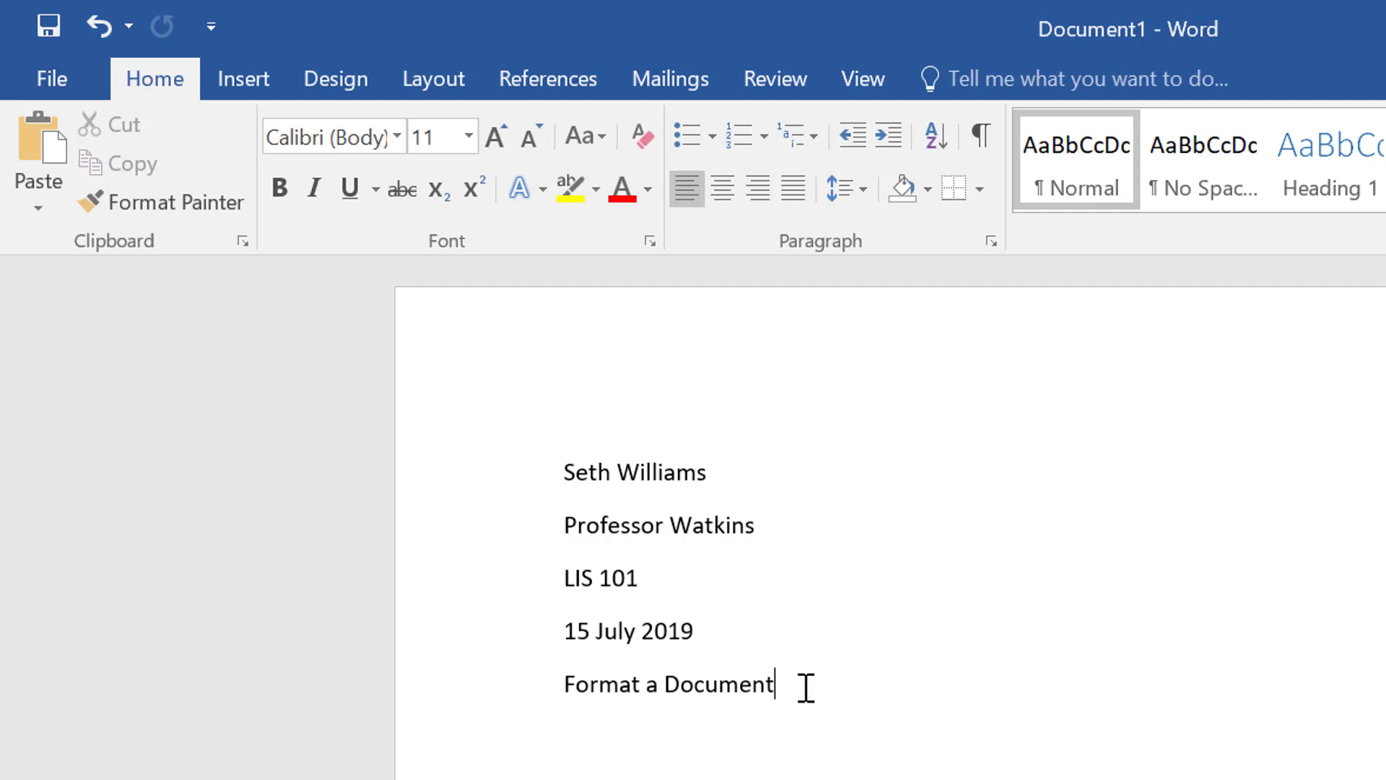
Center the title line "Format a Document" on the page, trying right alignment along the way
double_click(702, 685)
triple_click(572, 697)
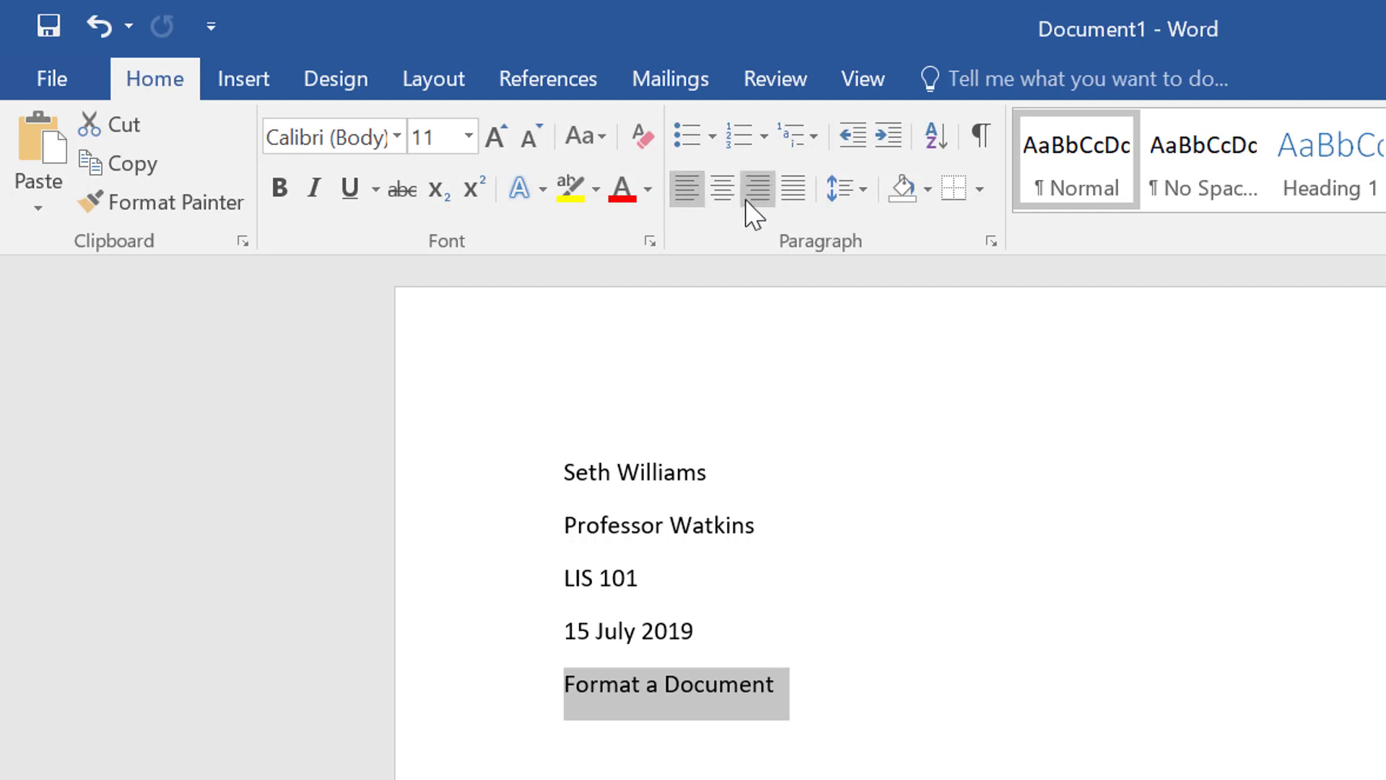
click(716, 188)
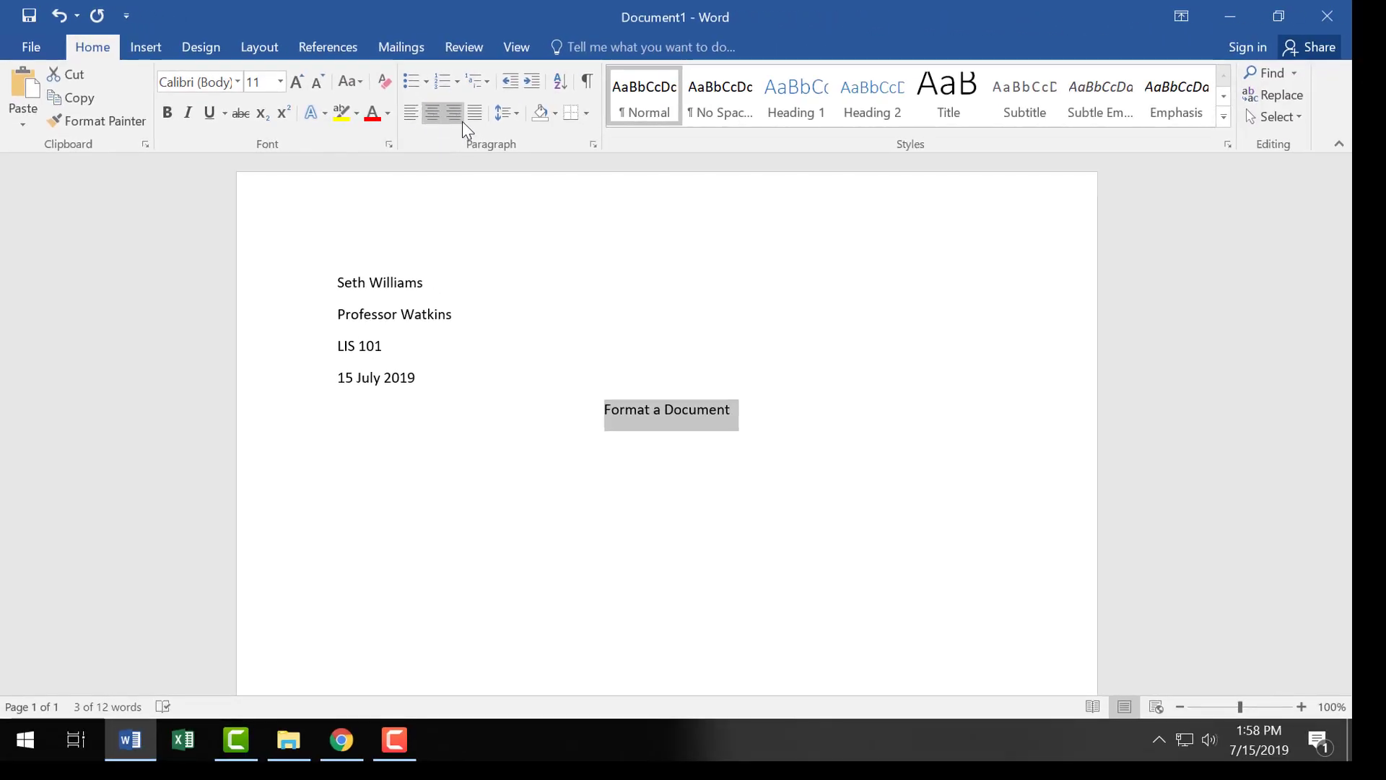
click(456, 114)
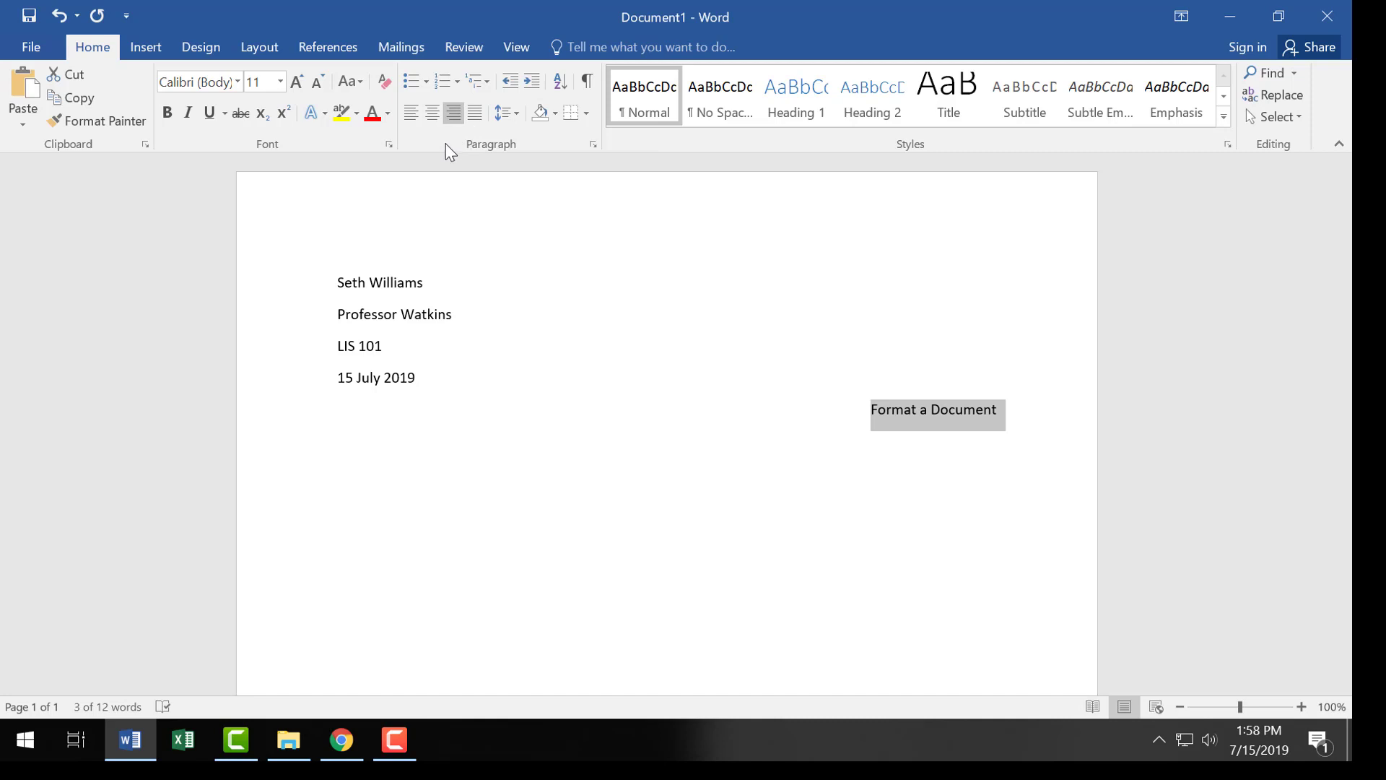
click(430, 115)
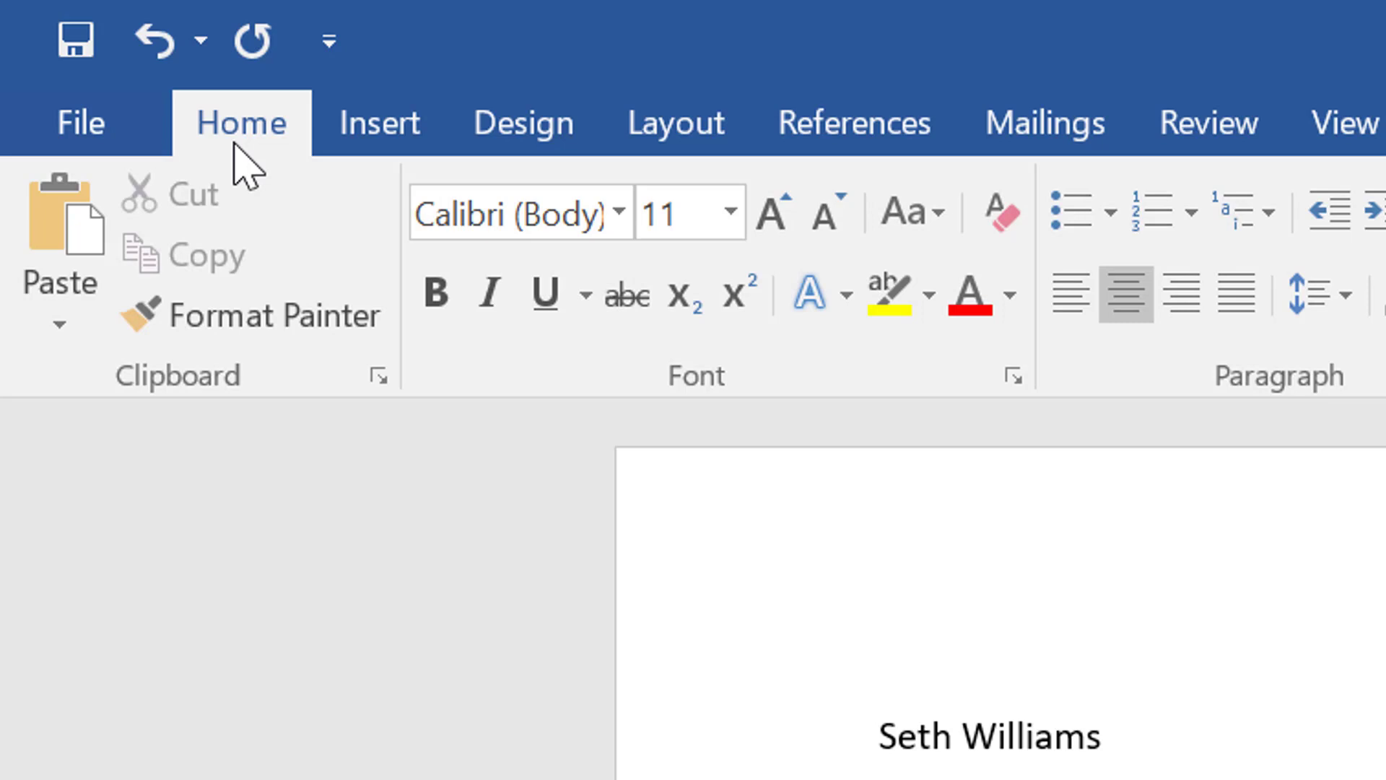
Try the Narrow page margins preset and restore the Normal preset with 1" on all sides
click(668, 121)
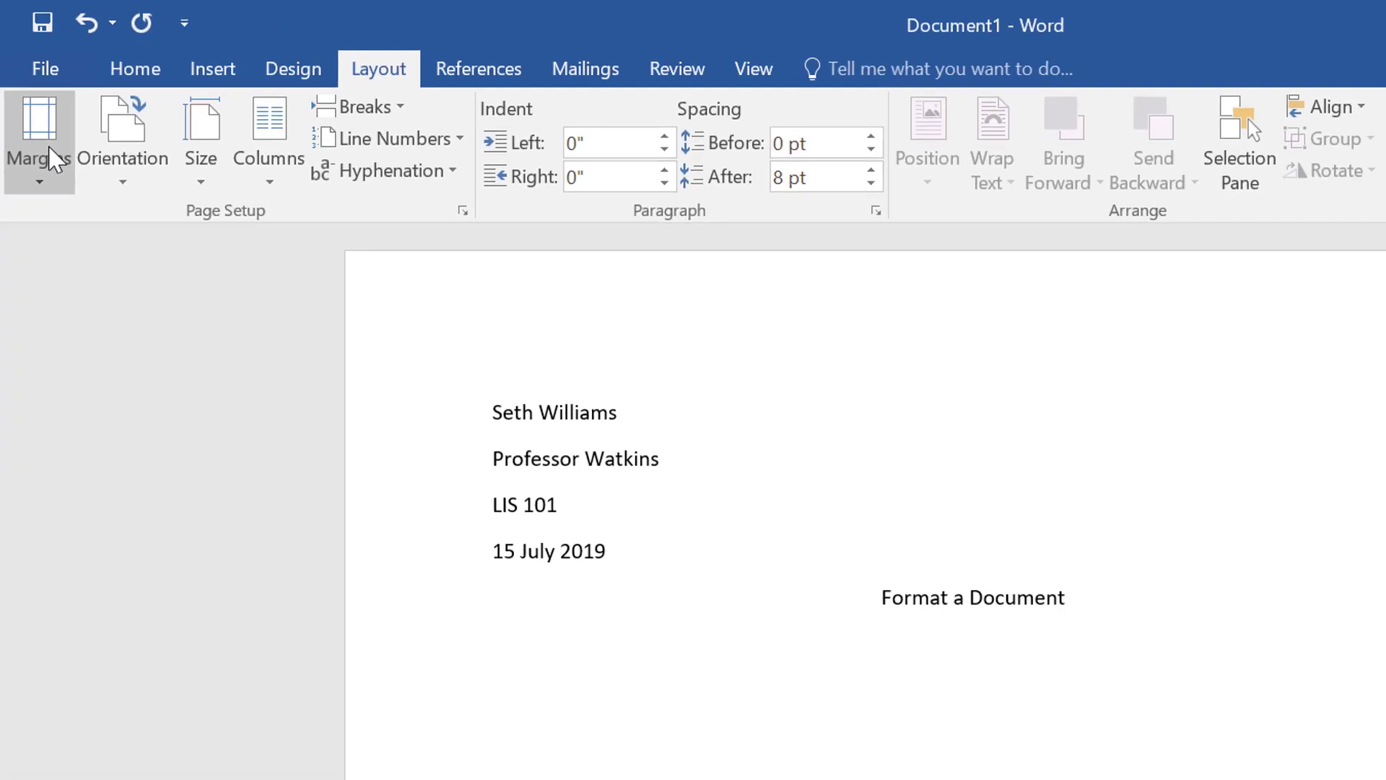
click(90, 281)
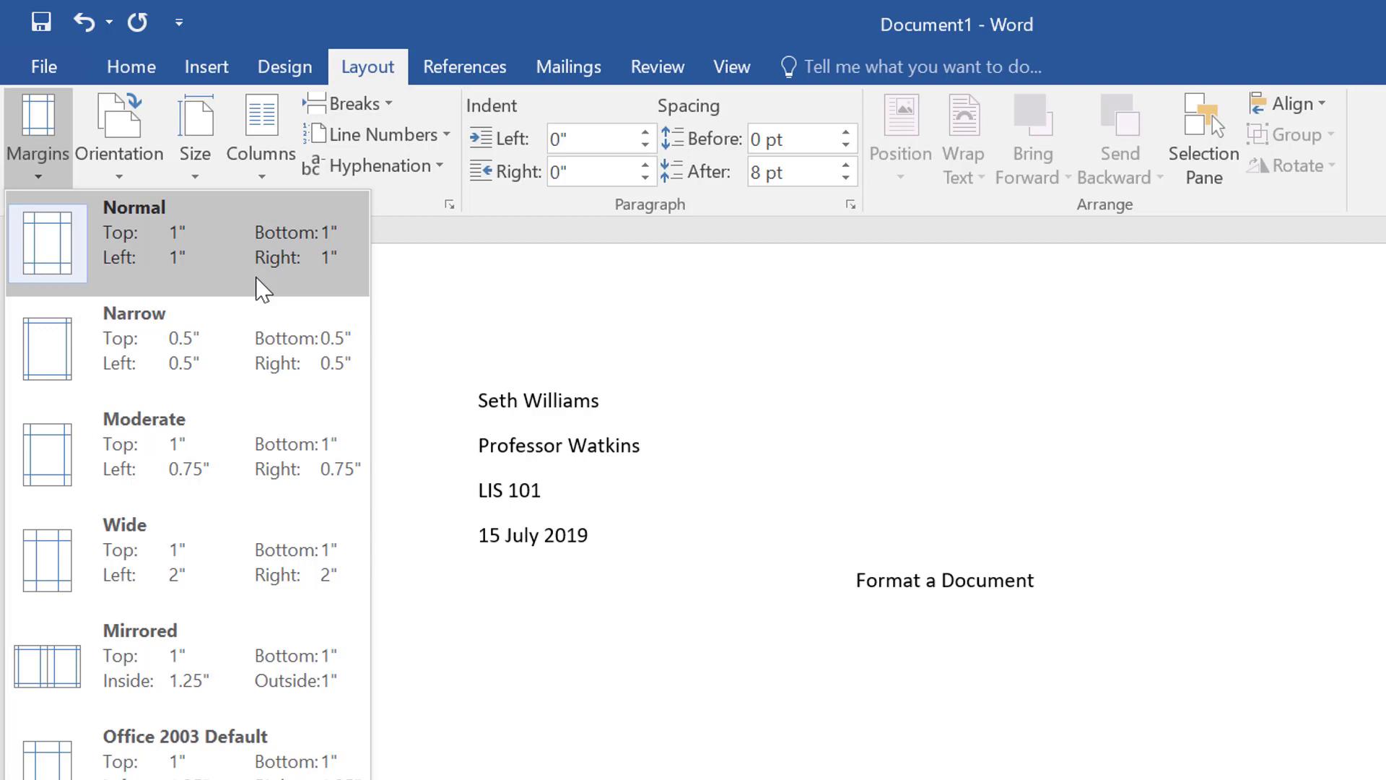
click(228, 372)
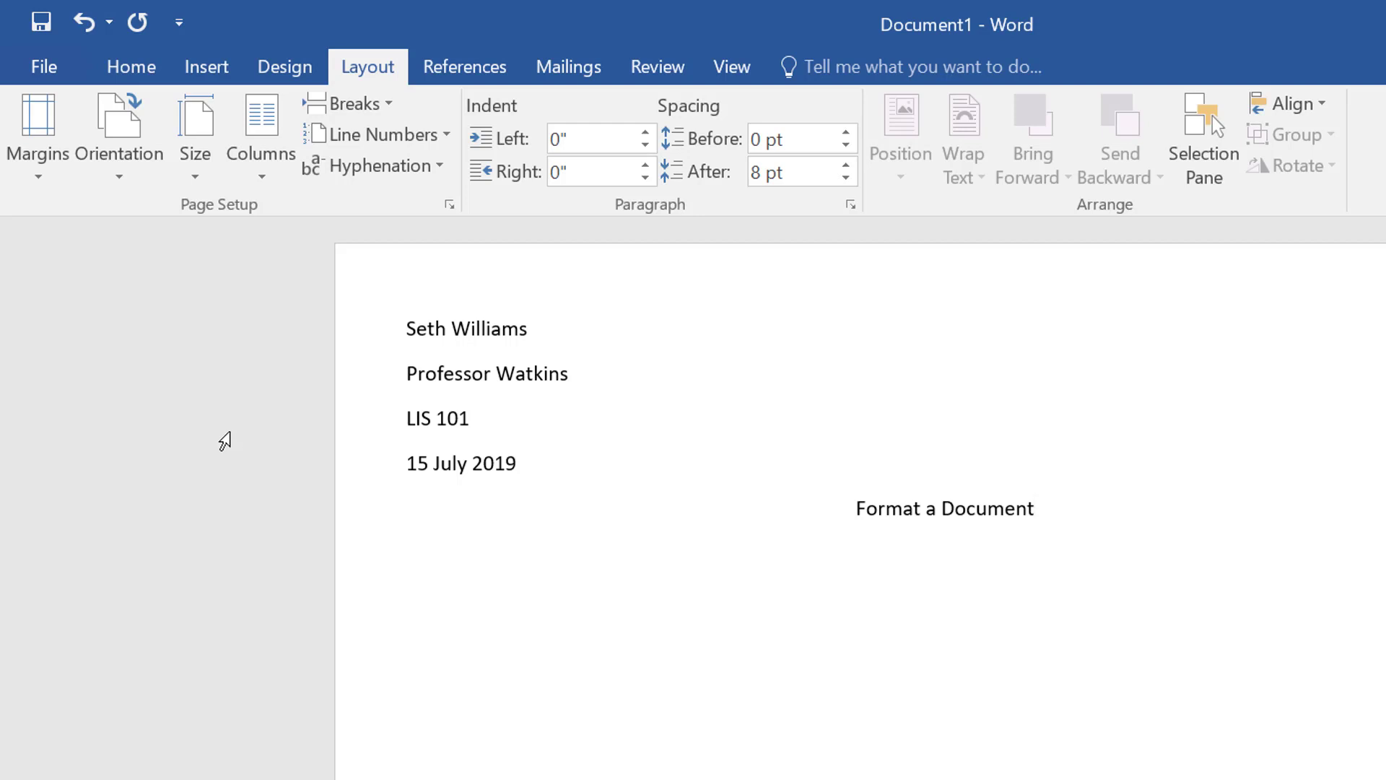
click(40, 120)
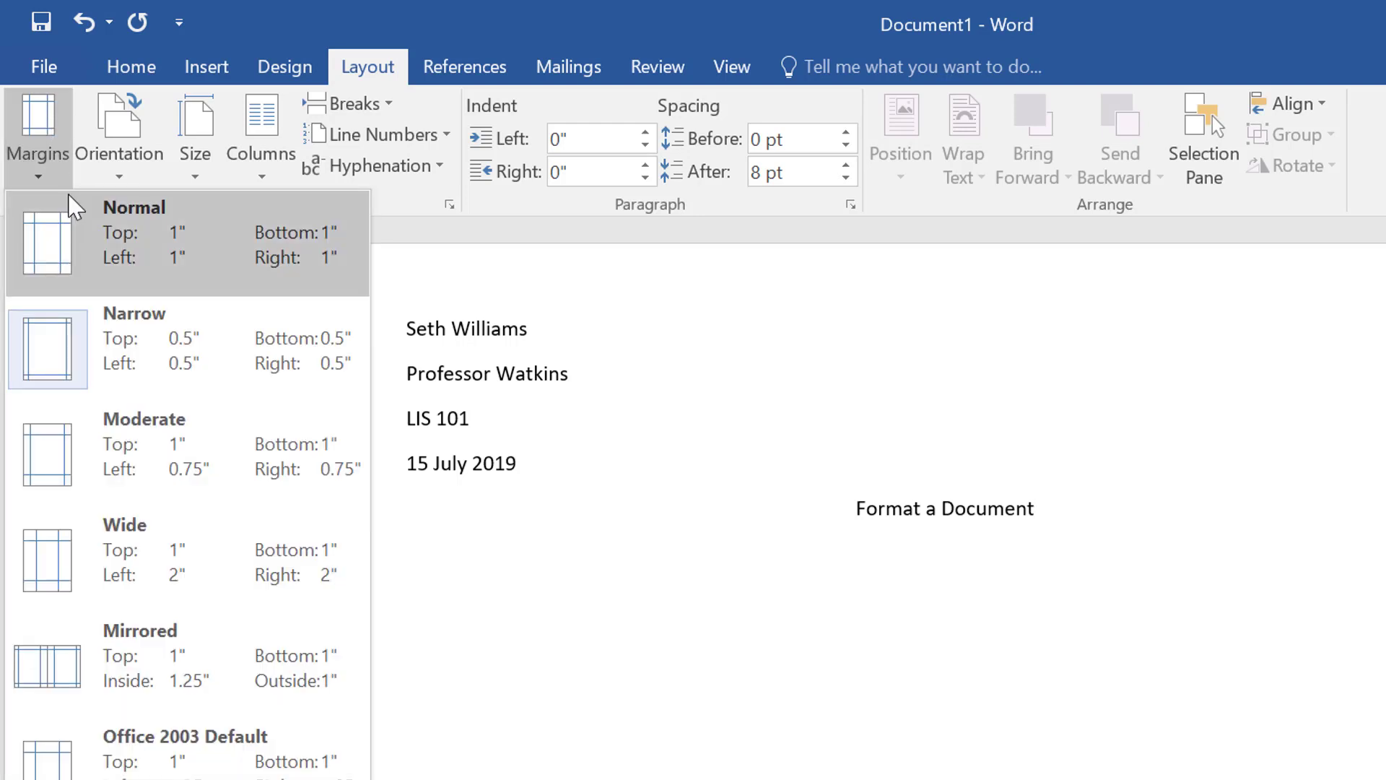
click(228, 244)
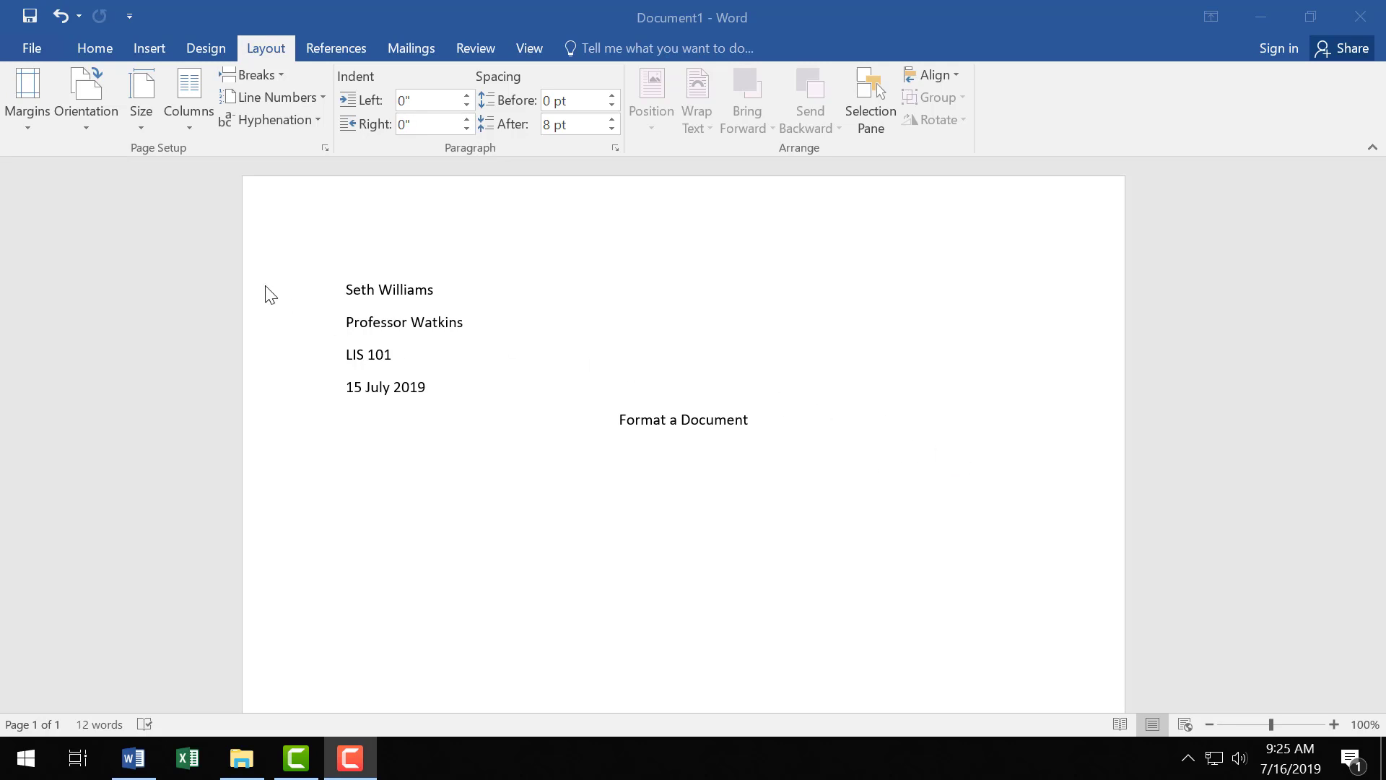
click(188, 254)
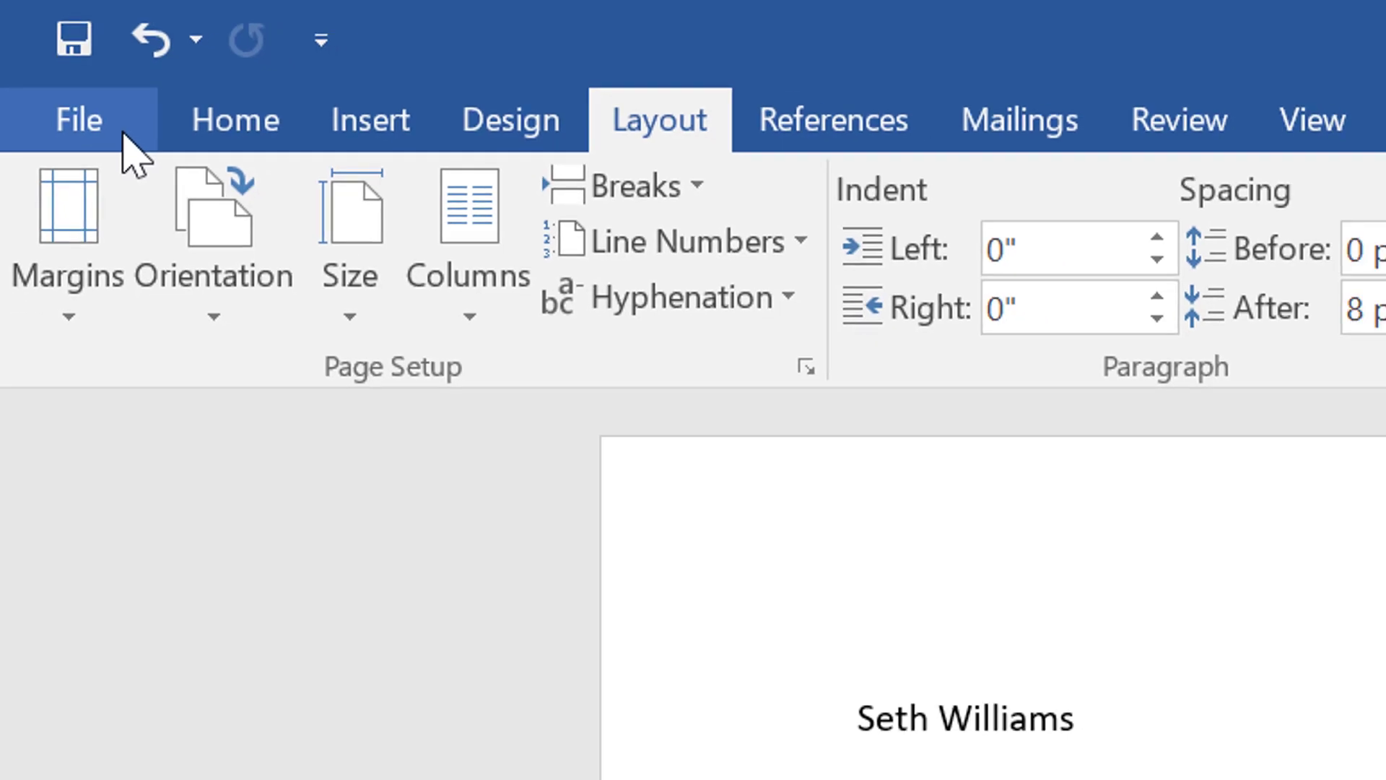
Open the Save As dialog for the document and choose the Desktop folder as the save location
click(122, 133)
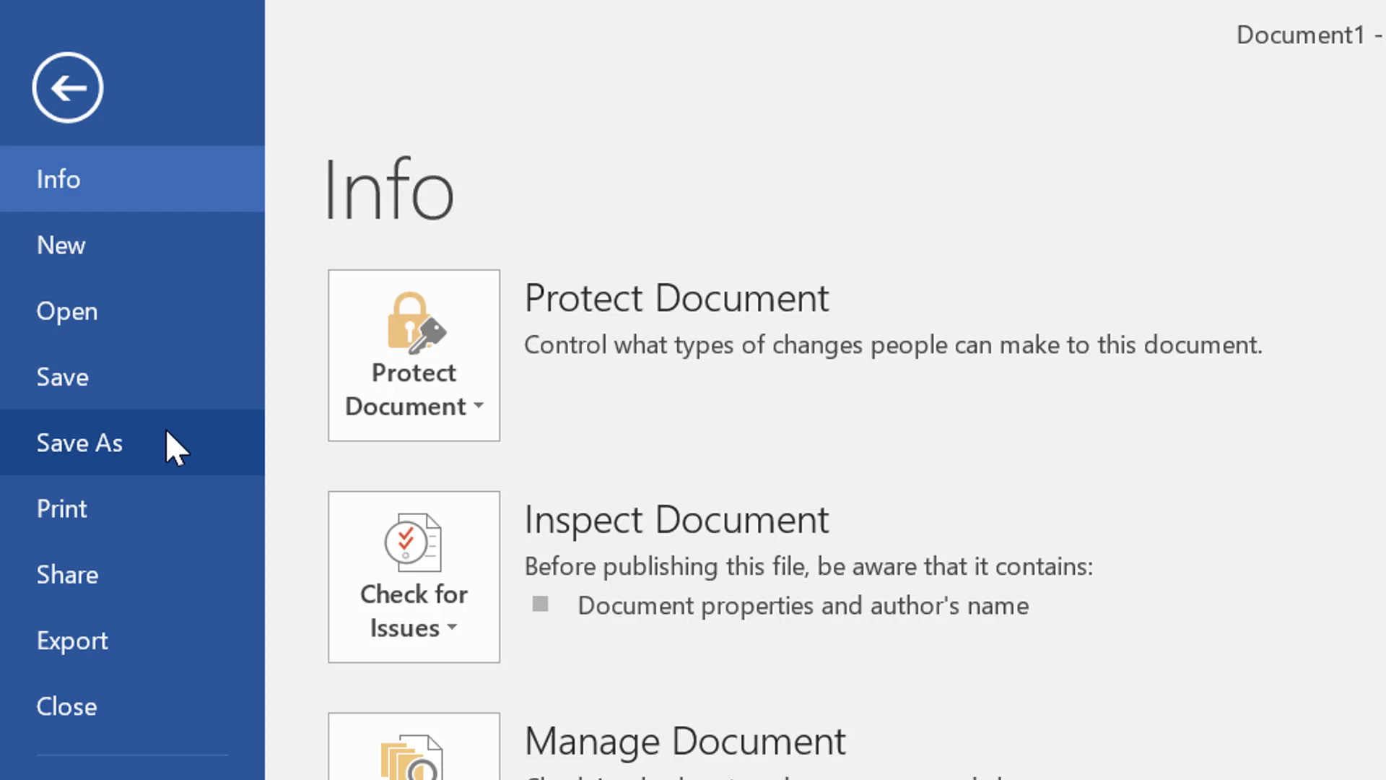
click(150, 368)
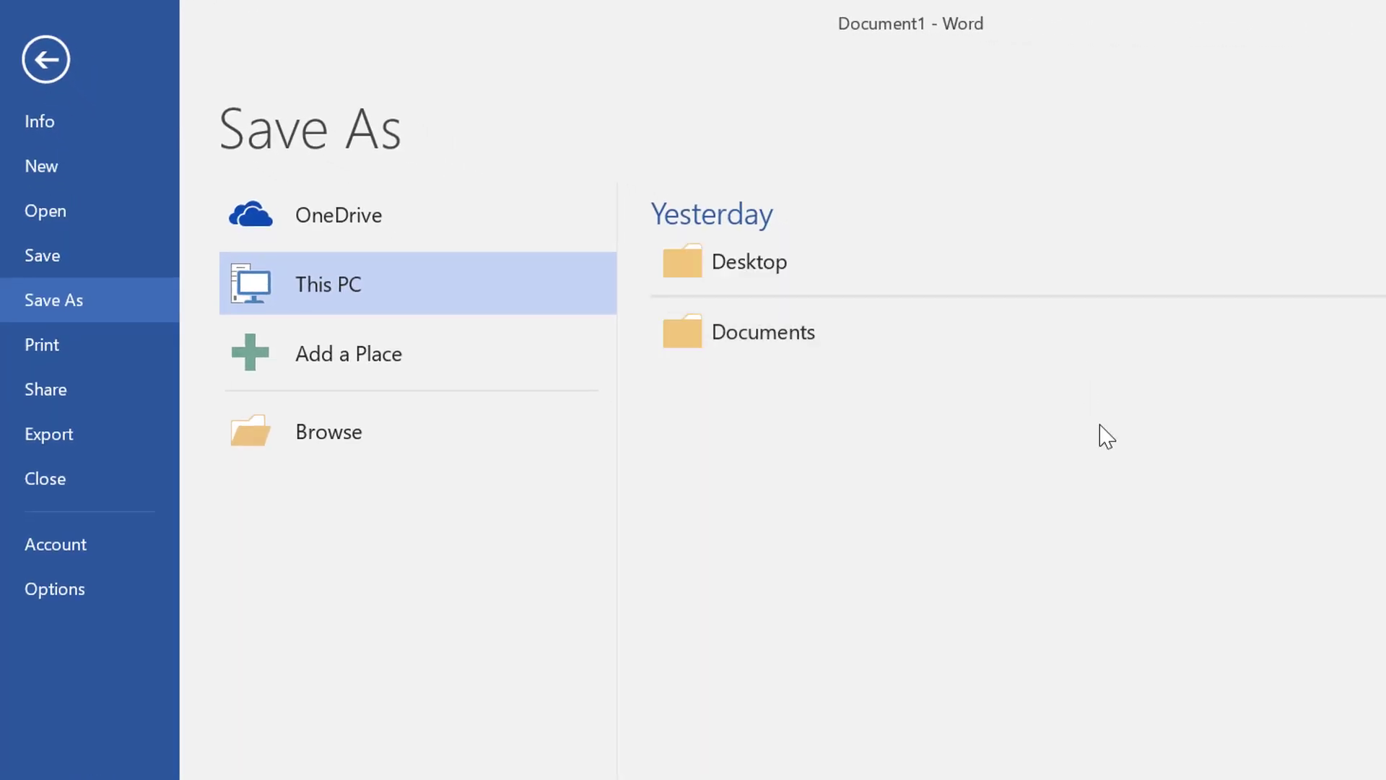
click(879, 268)
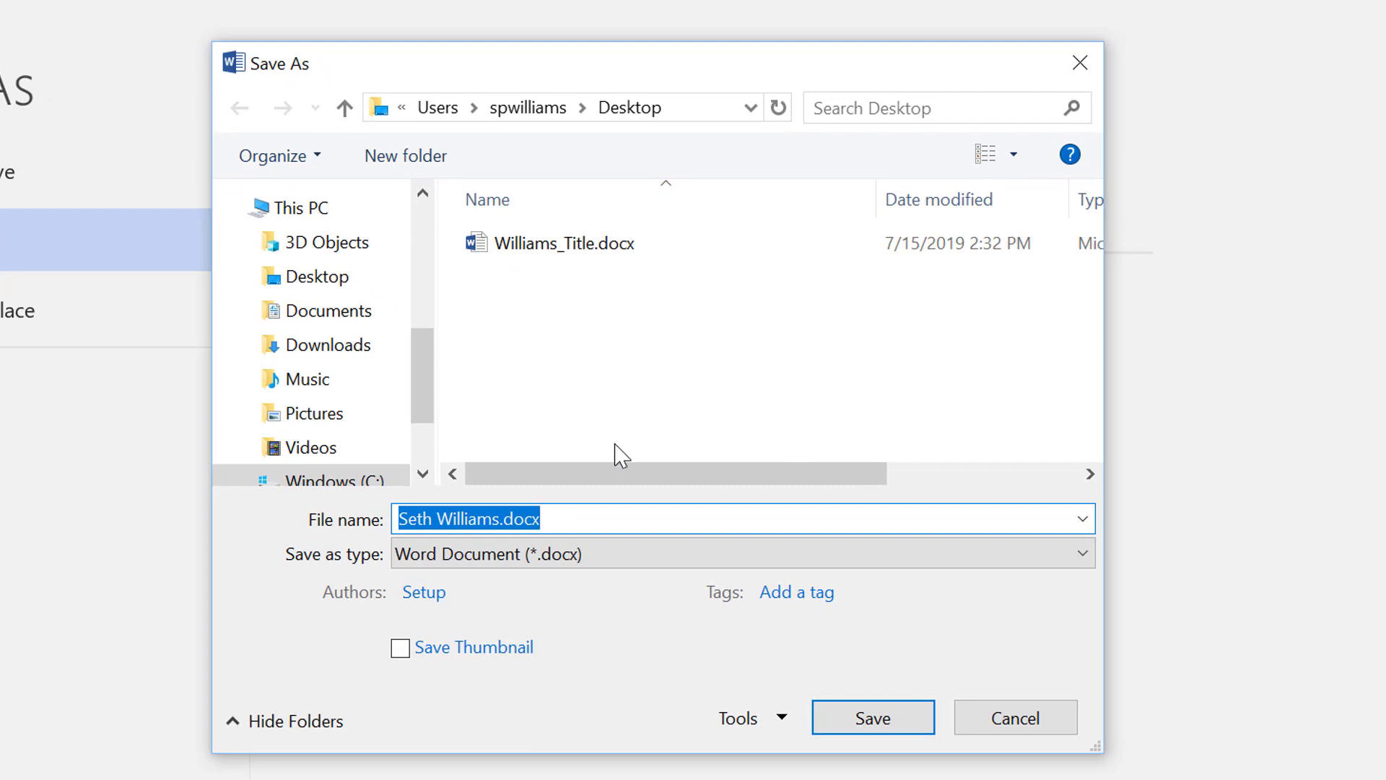
drag(413, 366, 423, 392)
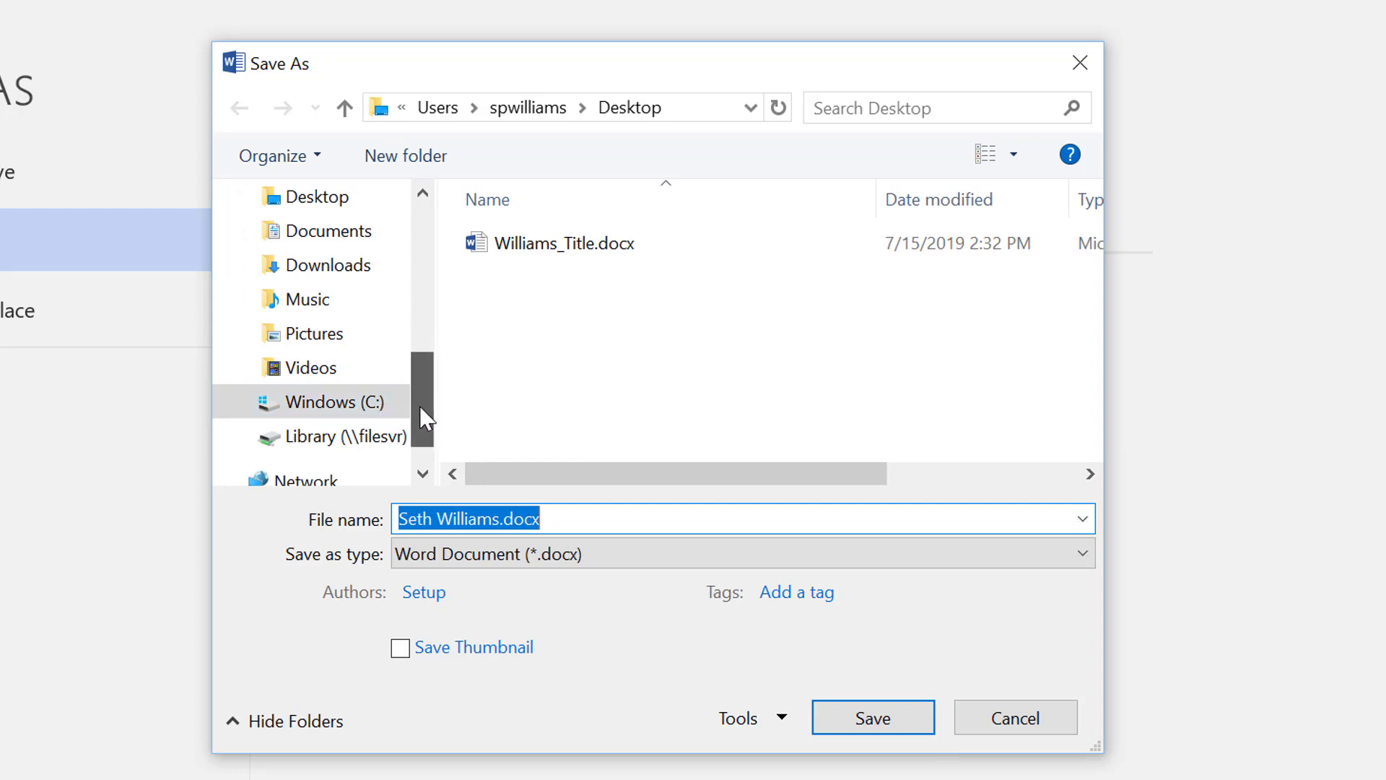
drag(419, 406, 439, 263)
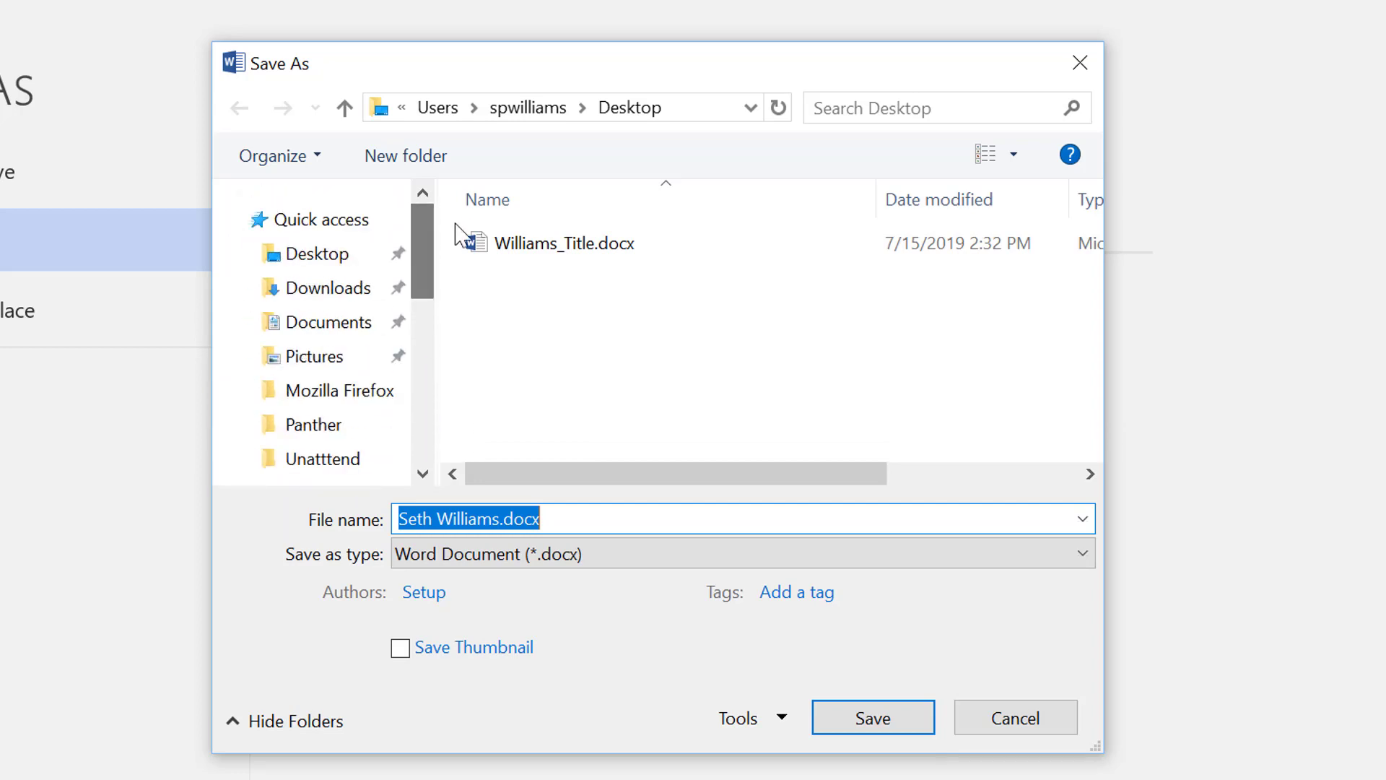
click(337, 265)
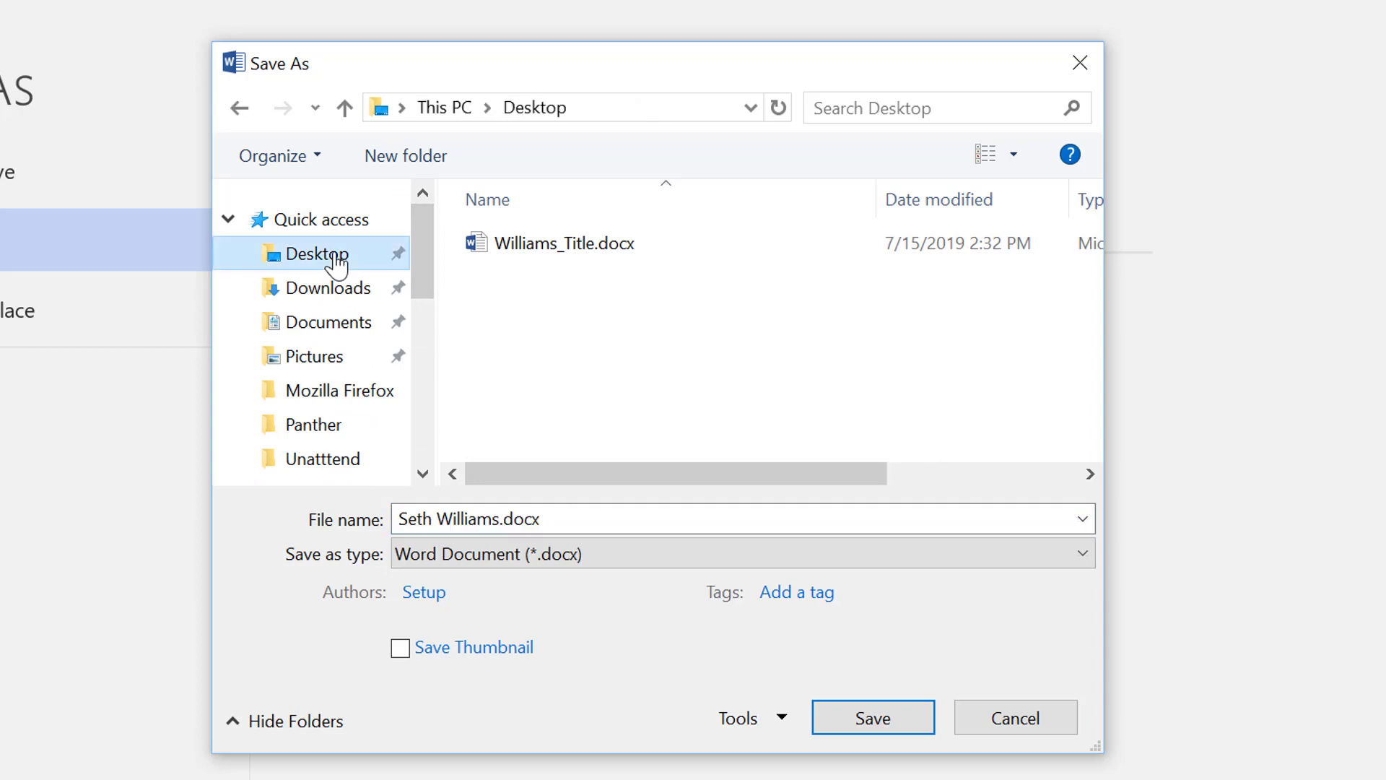
Name the file with the author's surname followed by "_Format a Document" and save it as a .docx
click(502, 515)
click(443, 516)
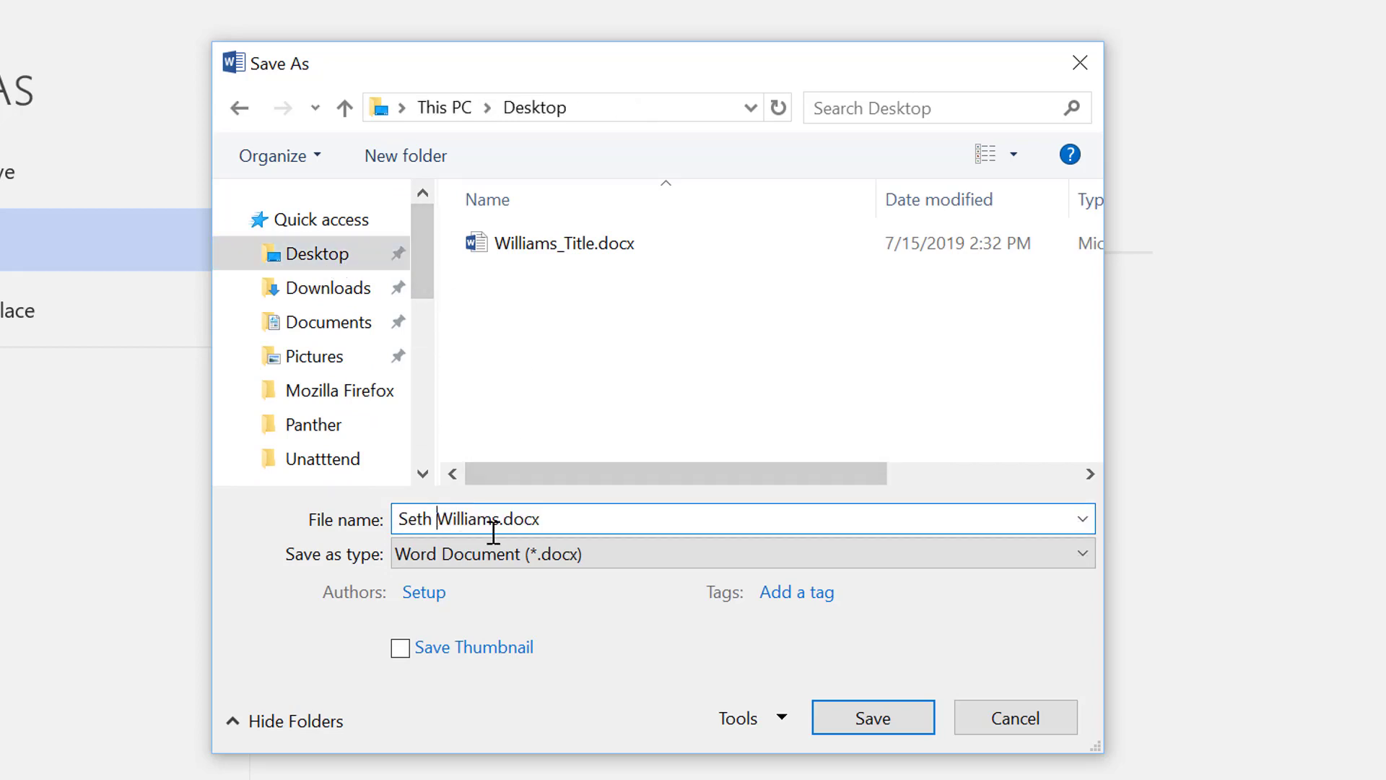
key(BackSpace)
key(BackSpace)
key(BackSpace)
key(BackSpace)
key(BackSpace)
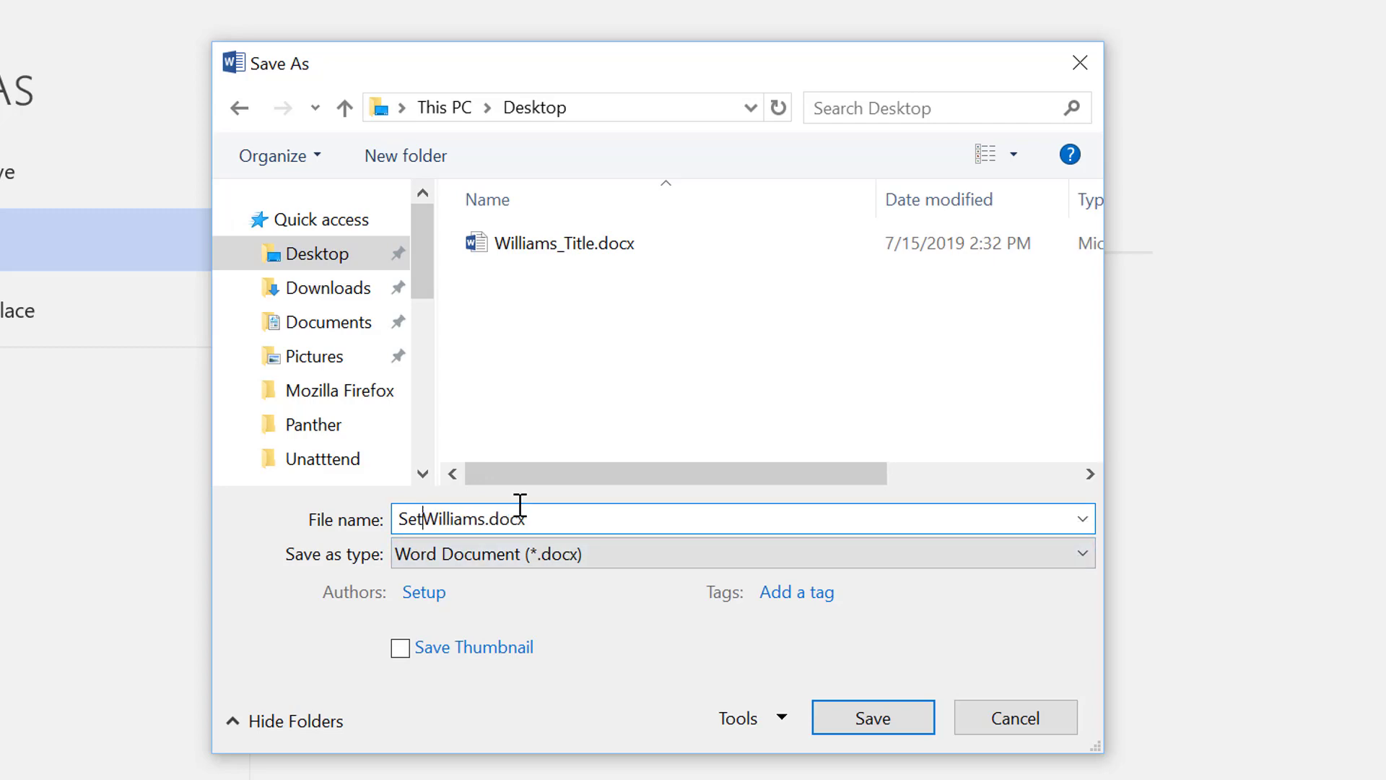
key(Right)
key(Right)
key(Right)
key(Right)
key(Right)
key(Right)
key(Right)
key(Right)
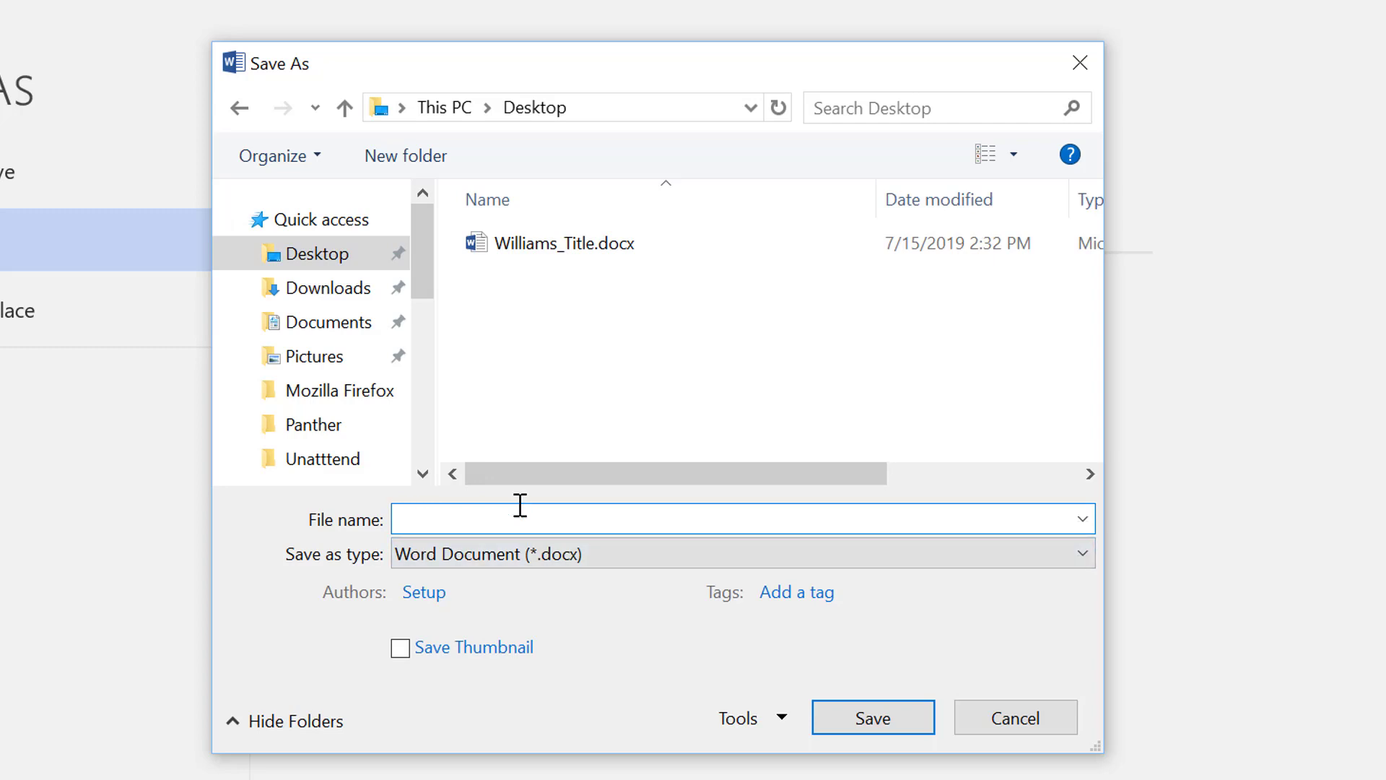
text(_)
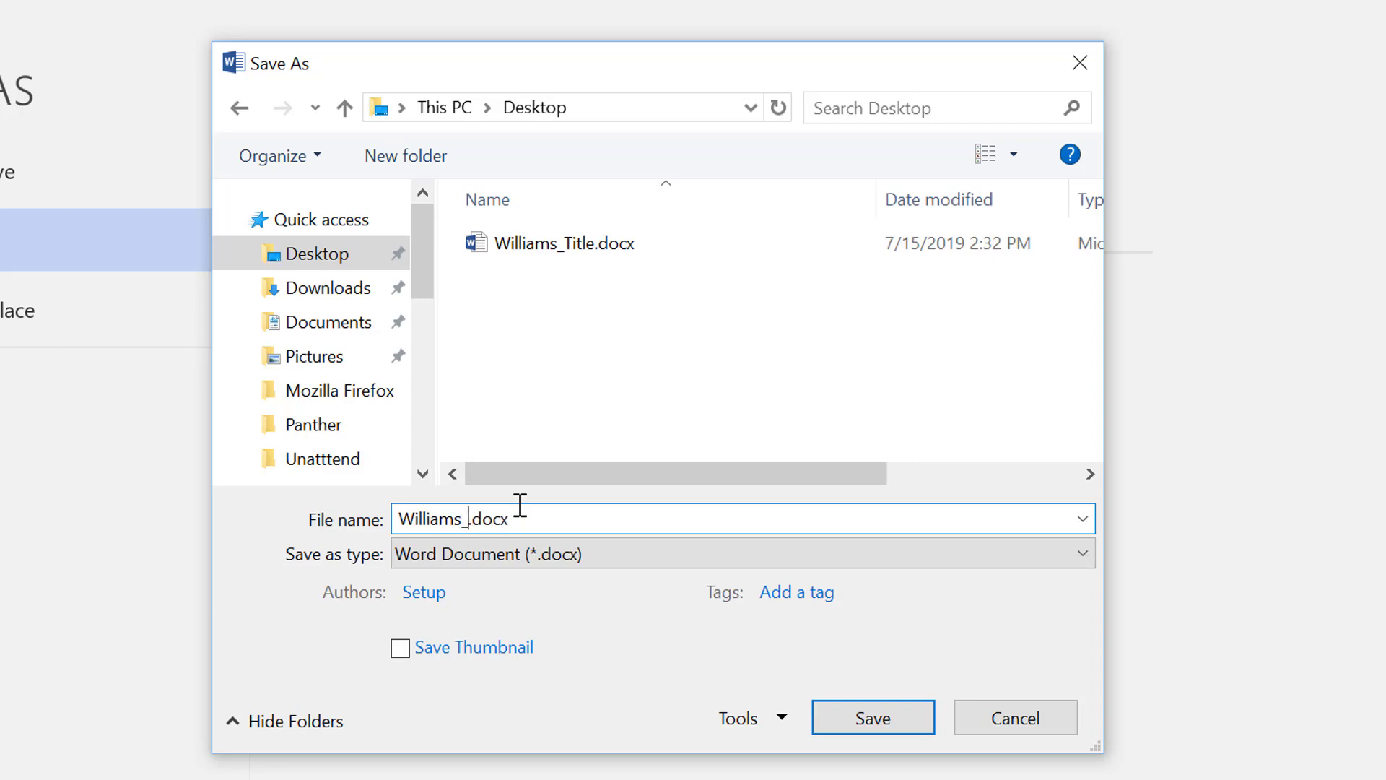
text(Format a Document)
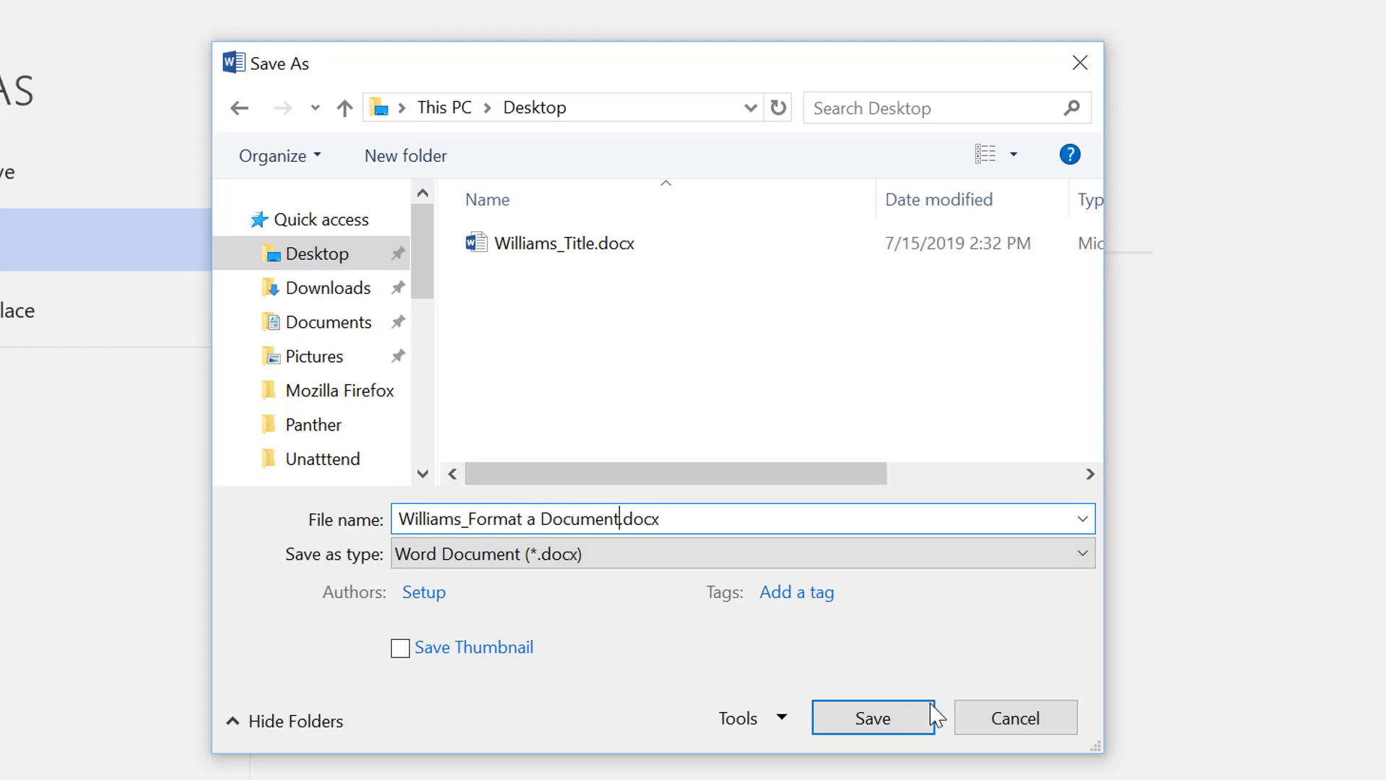
click(870, 728)
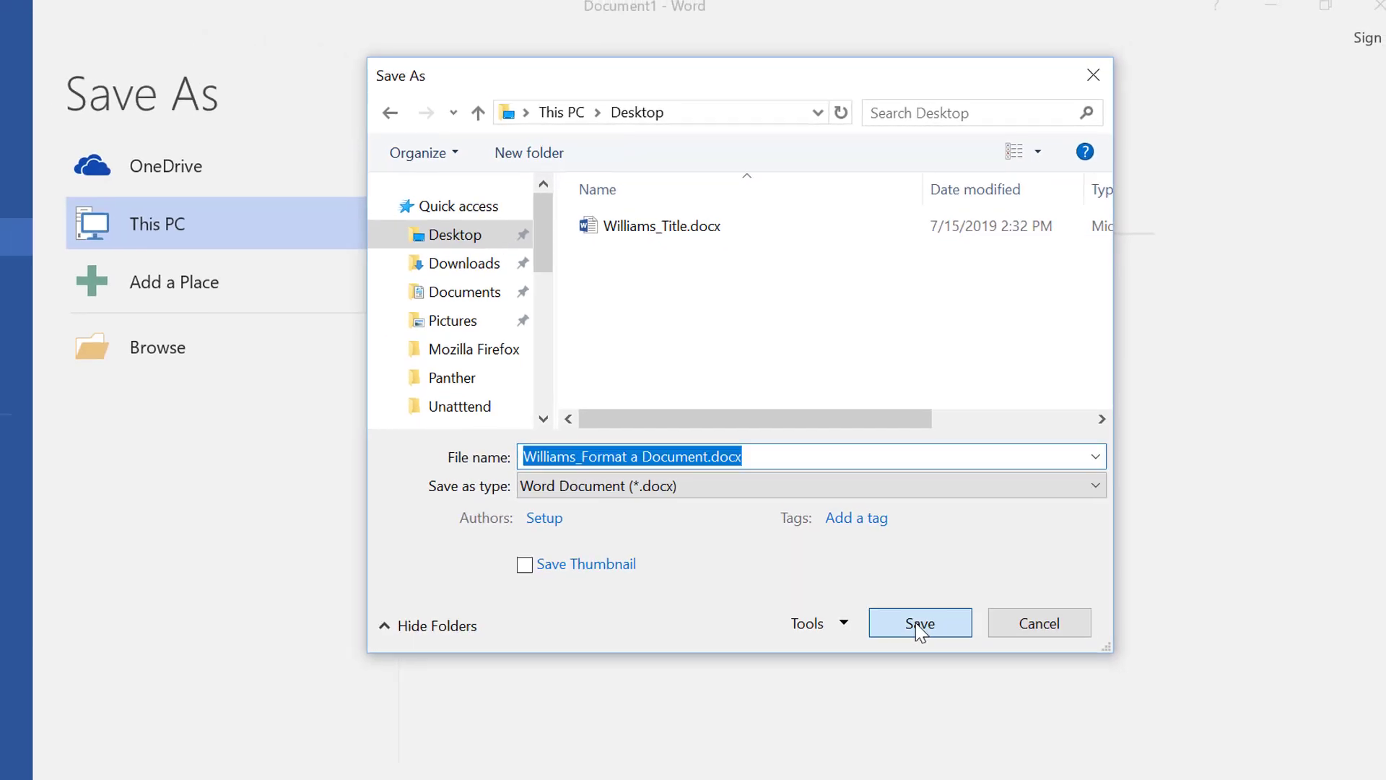
click(918, 624)
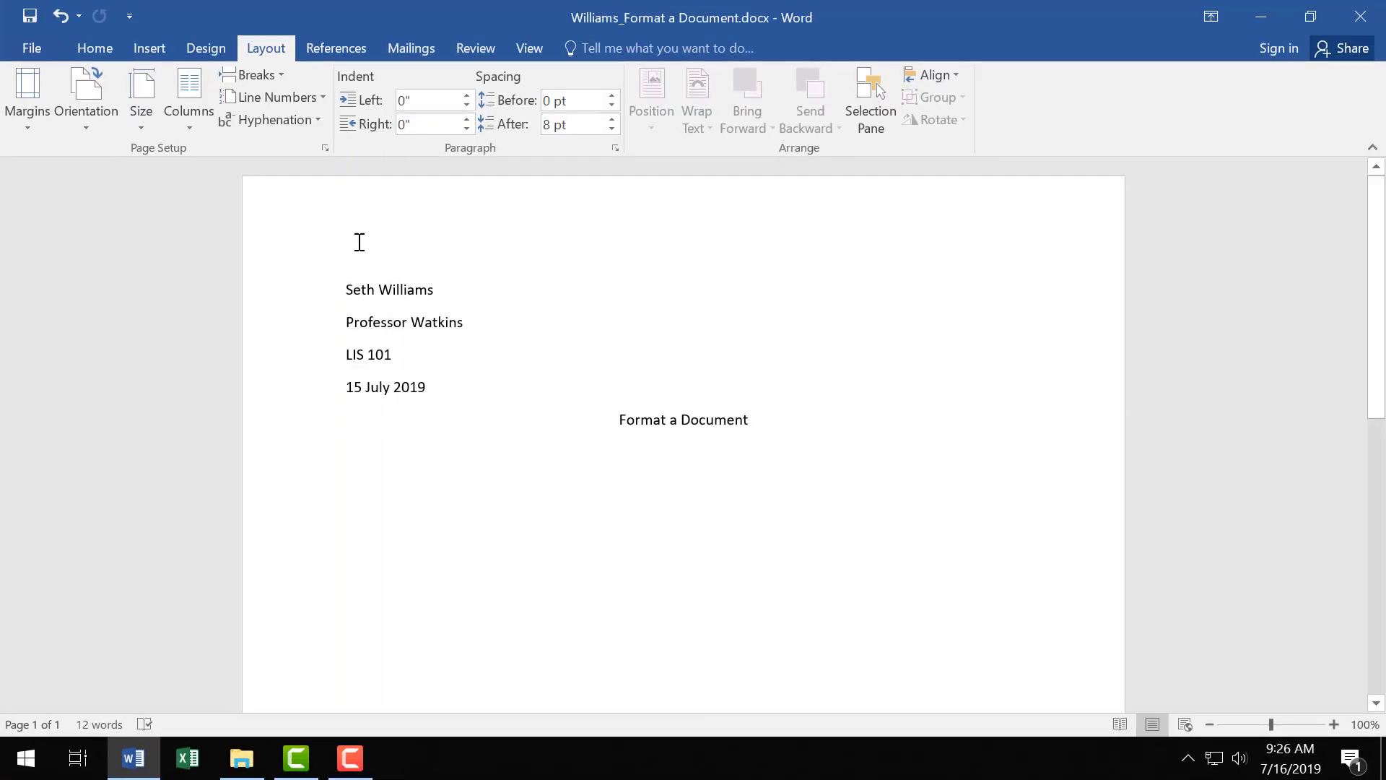
Save the document again under its current name and open the Save As locations
click(28, 17)
click(33, 48)
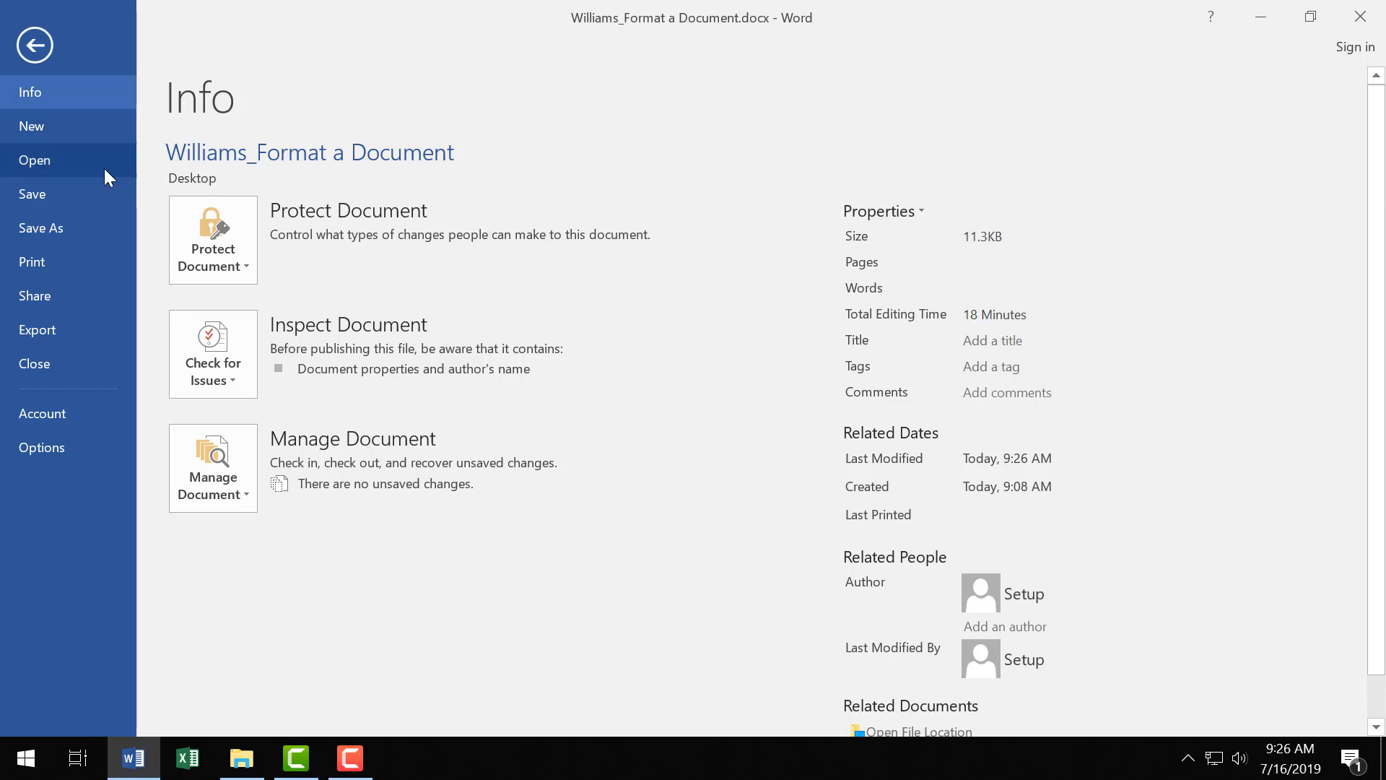
click(82, 226)
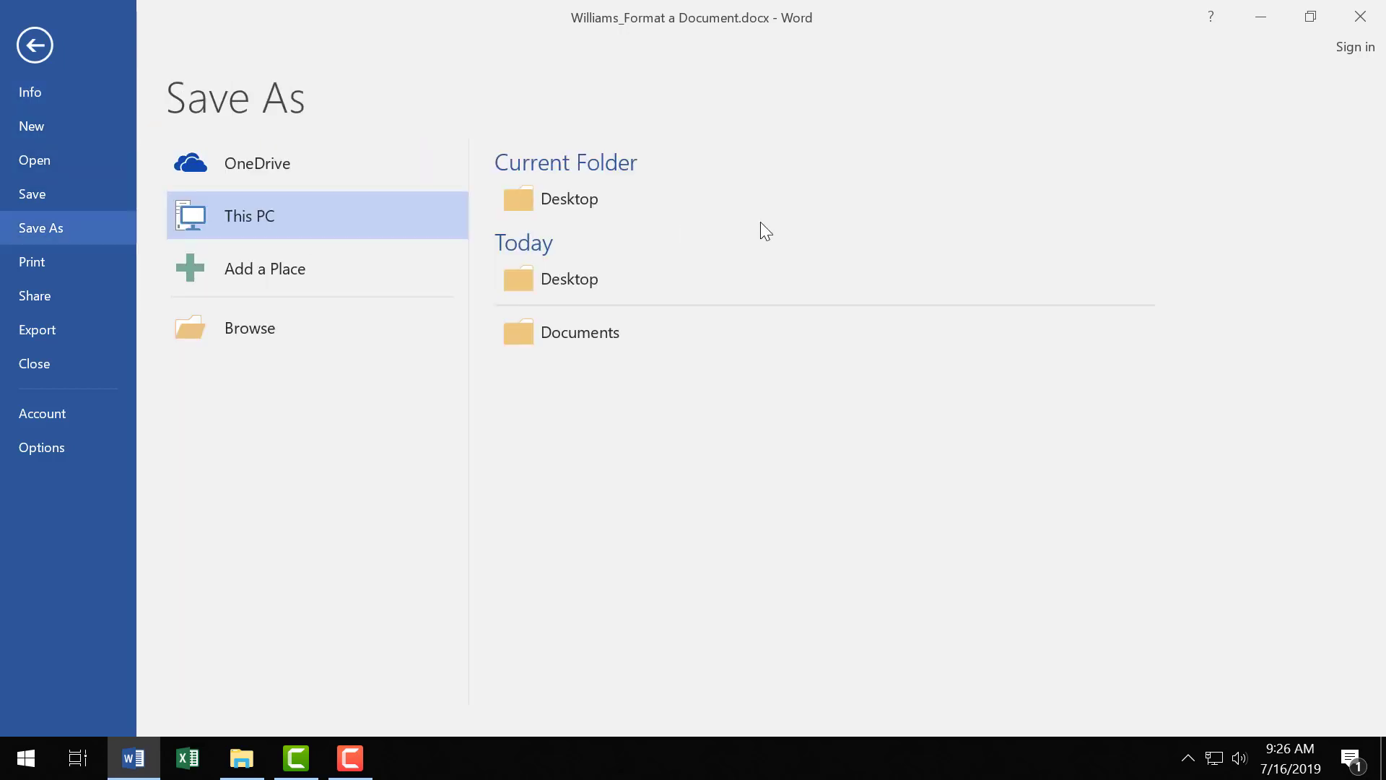